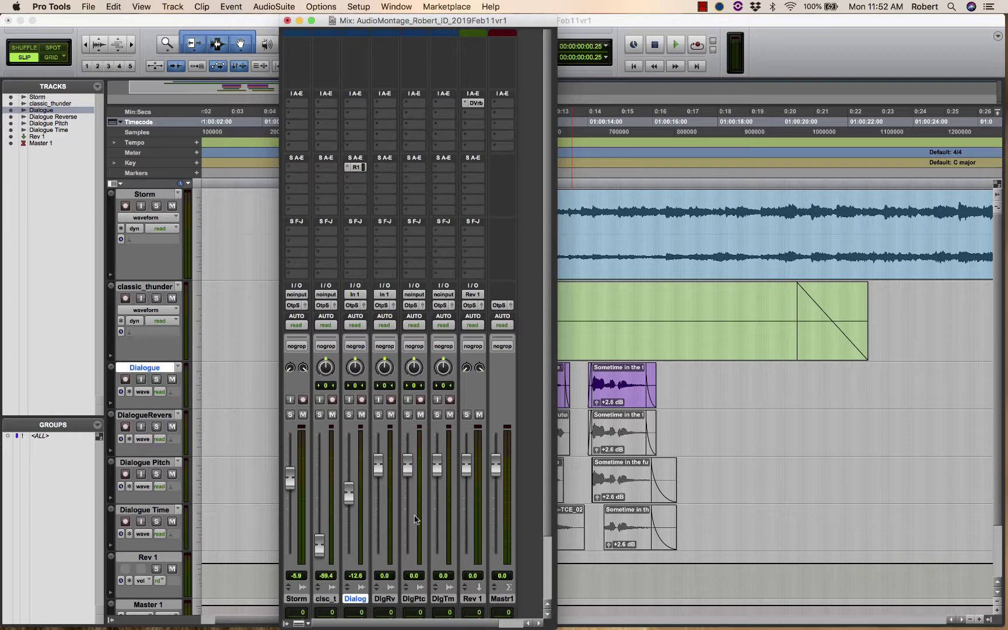
Raise the Dialog fader from -12.6 to -6.8 dB, nudge Master 1 slightly, and listen back
{"action": "key", "text": "space"}
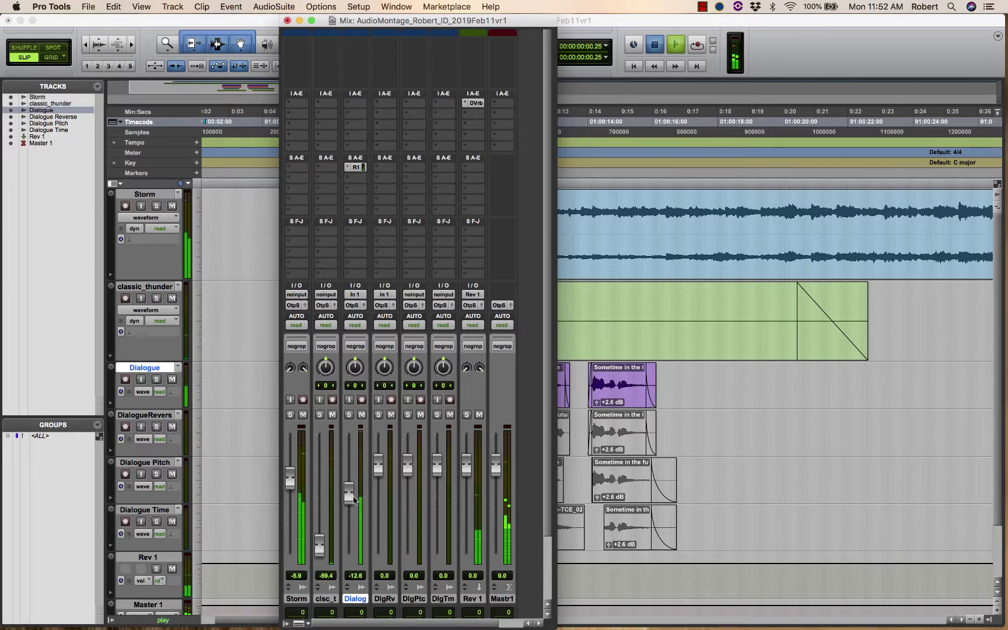
{"action": "left_click_drag", "start_coordinate": [354, 498], "coordinate": [350, 480]}
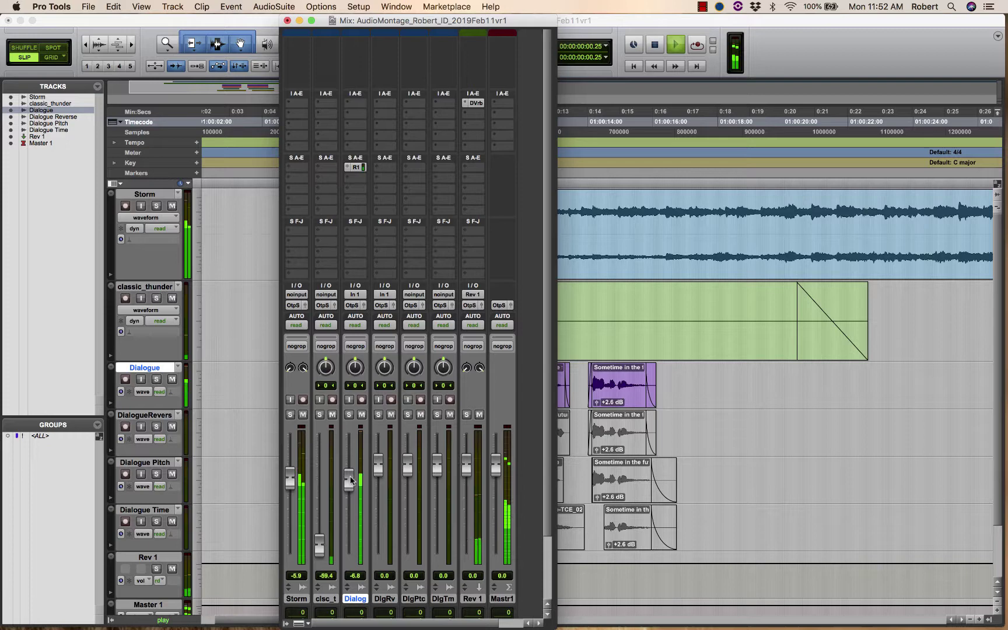
{"action": "key", "text": "space"}
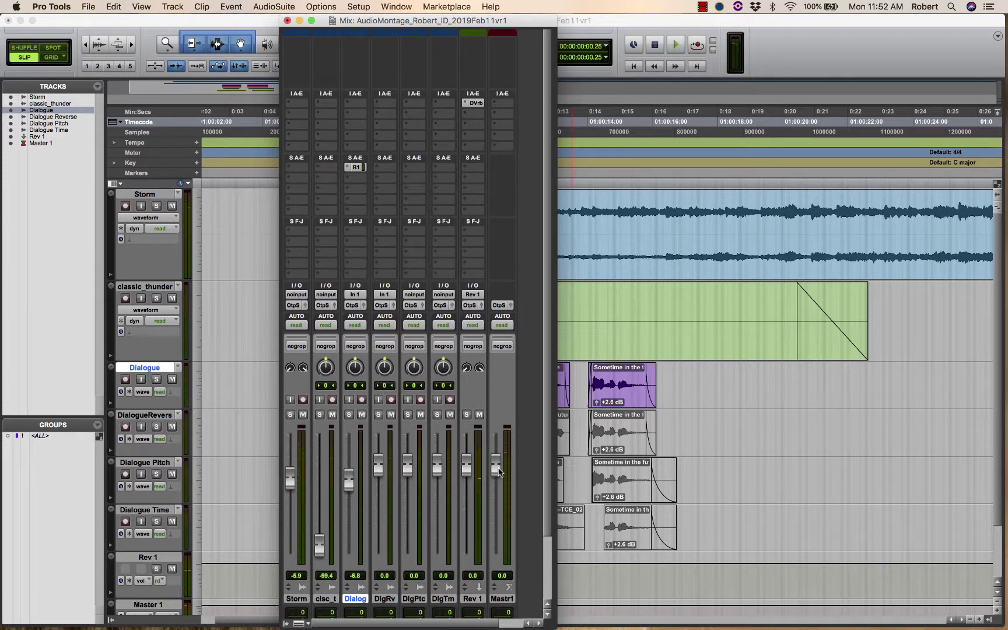
{"action": "left_click_drag", "start_coordinate": [496, 466], "coordinate": [497, 465]}
{"action": "key", "text": "space"}
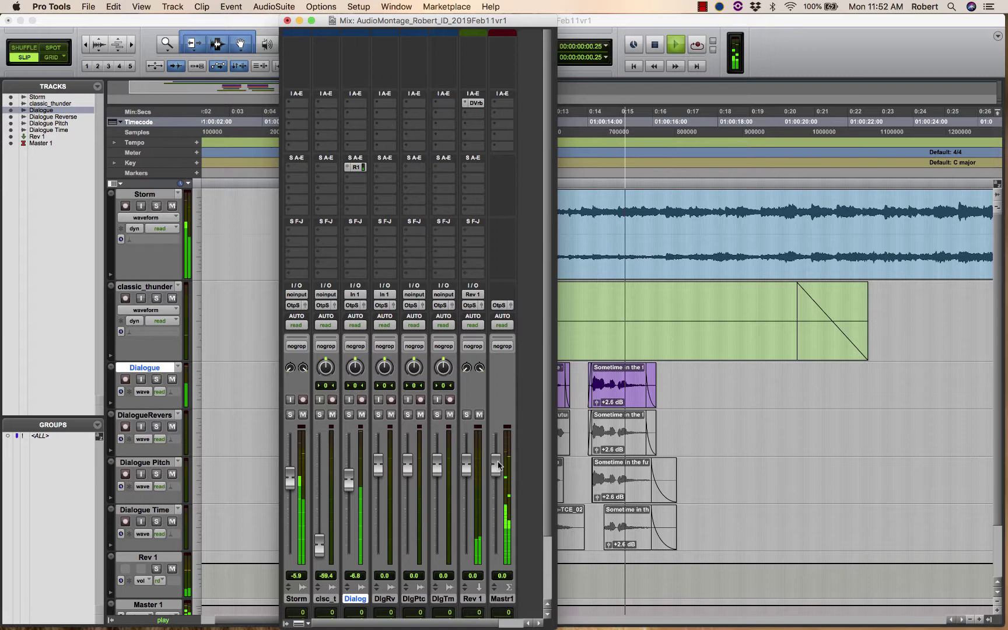
{"action": "key", "text": "space"}
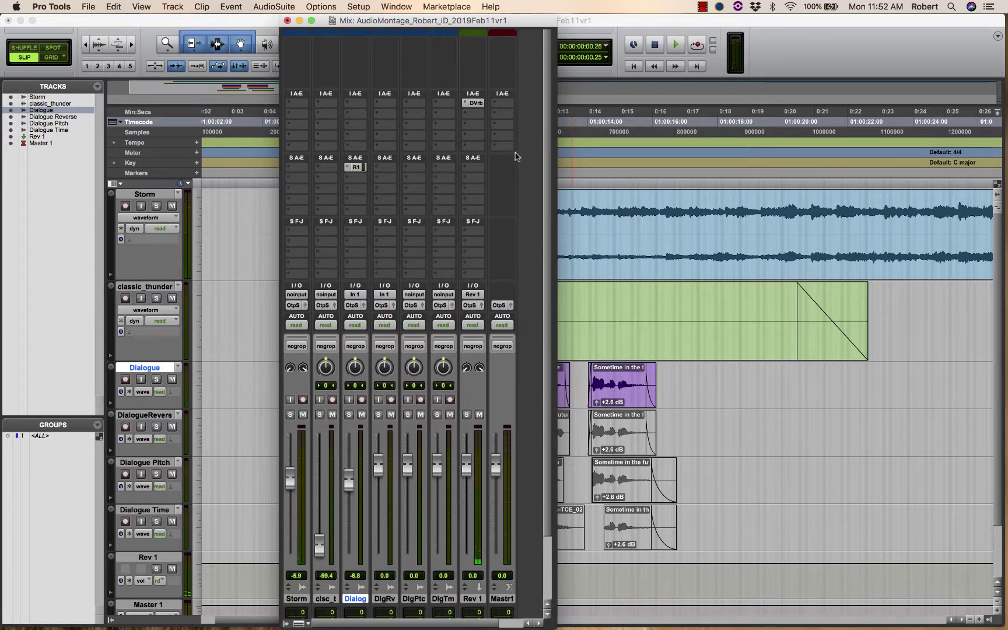
Show the multichannel Dynamics plug-ins for Master 1's first insert slot
{"action": "left_click", "coordinate": [508, 104]}
{"action": "mouse_move", "coordinate": [548, 127]}
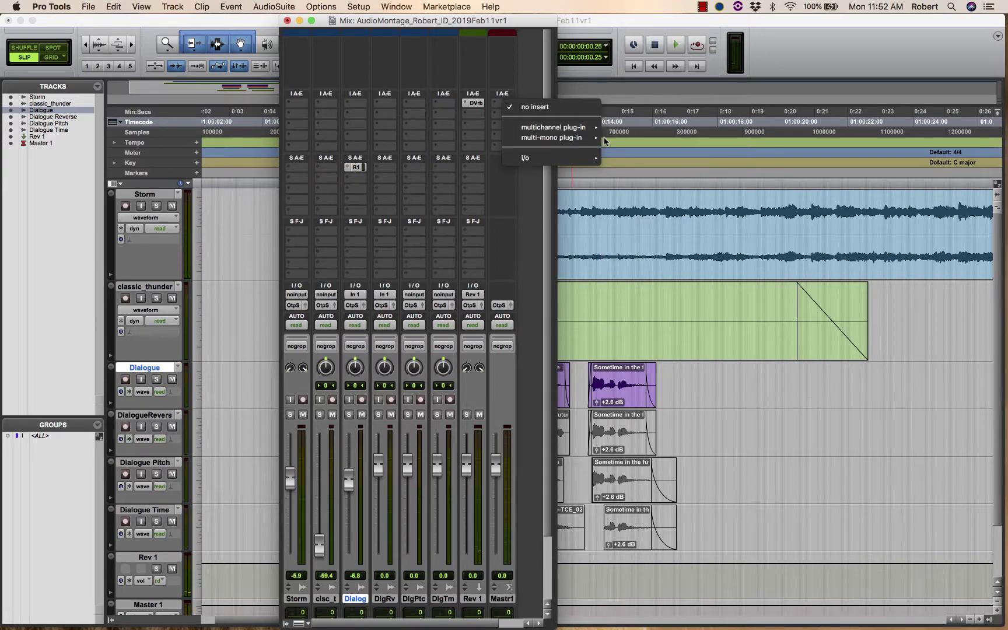
{"action": "mouse_move", "coordinate": [671, 193]}
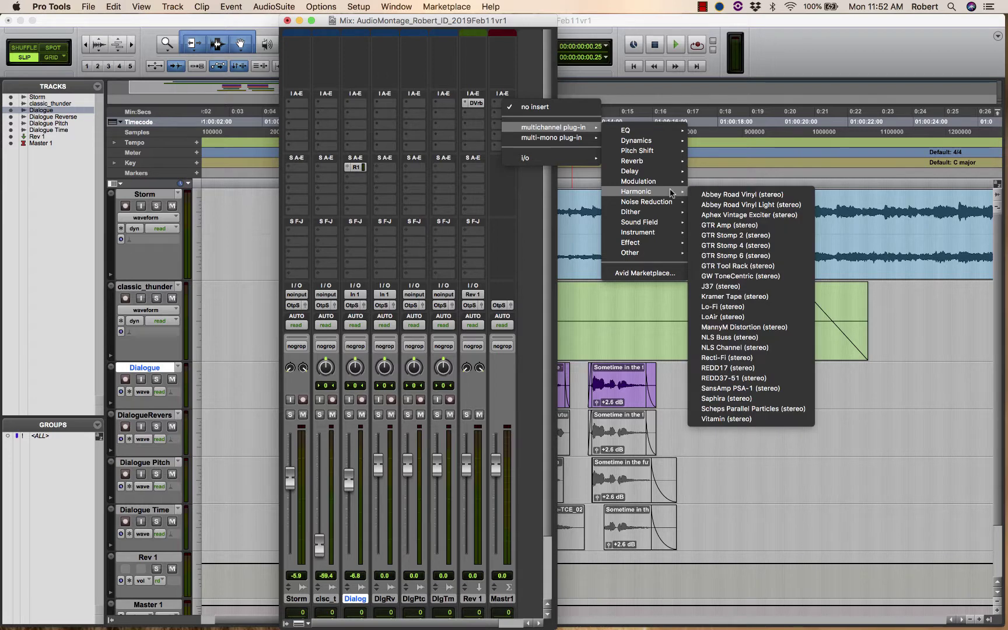
{"action": "mouse_move", "coordinate": [672, 141]}
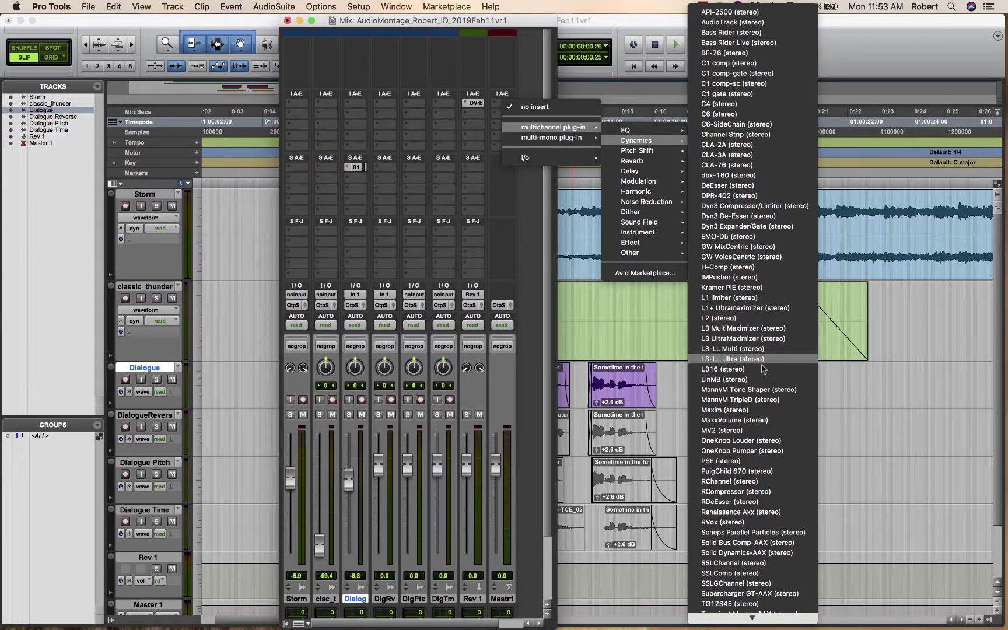
Insert Maxim (stereo) on Master 1 and move its window lower on screen
{"action": "left_click", "coordinate": [799, 414]}
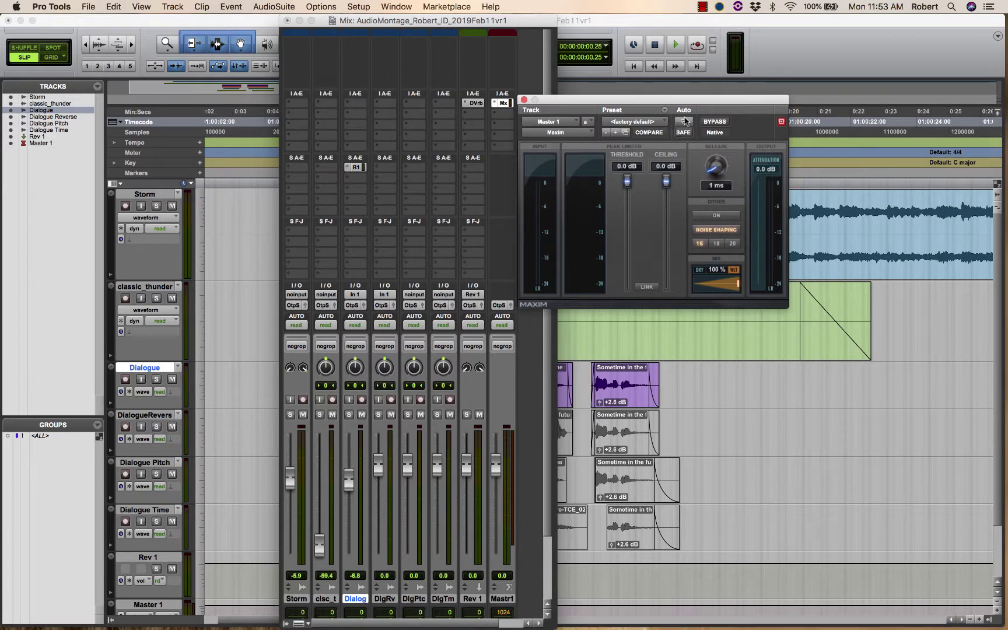
{"action": "left_click_drag", "start_coordinate": [704, 104], "coordinate": [688, 83]}
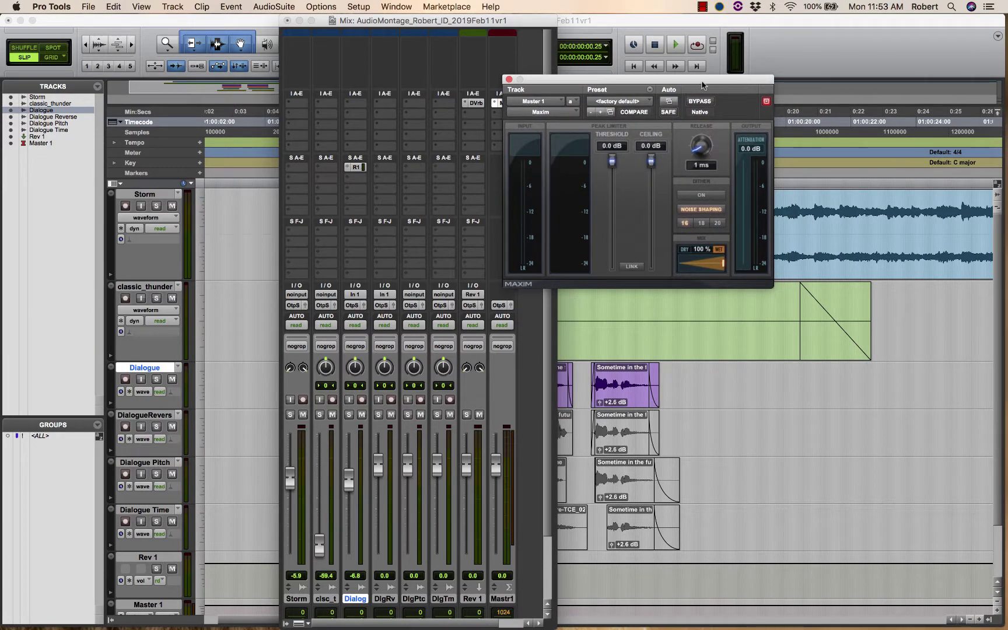
{"action": "left_click_drag", "start_coordinate": [702, 86], "coordinate": [750, 324]}
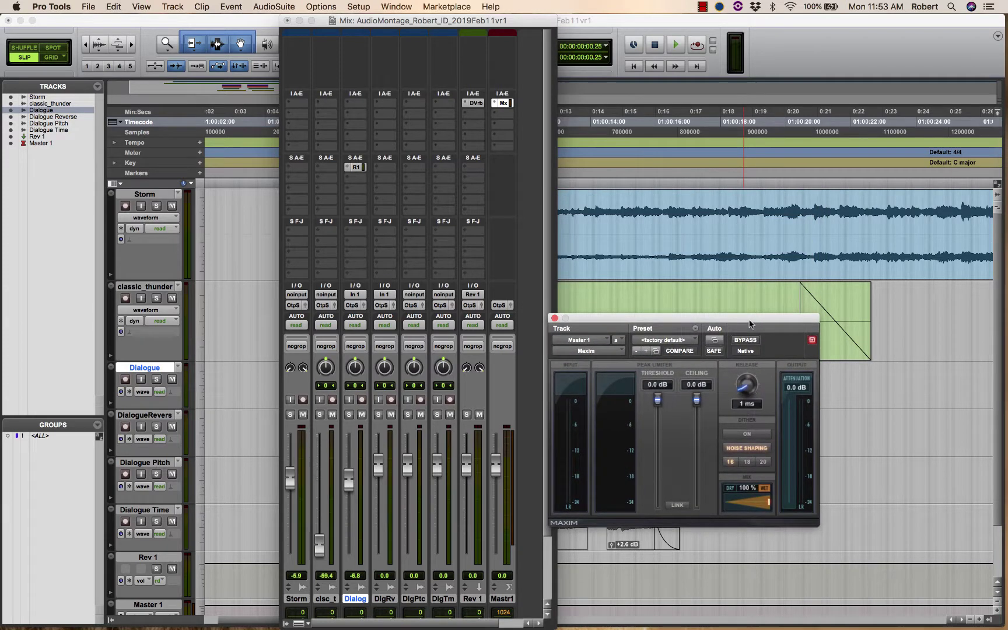
Audition trial ceiling values, then enter a Maxim ceiling of -0.3 dB
{"action": "key", "text": "space"}
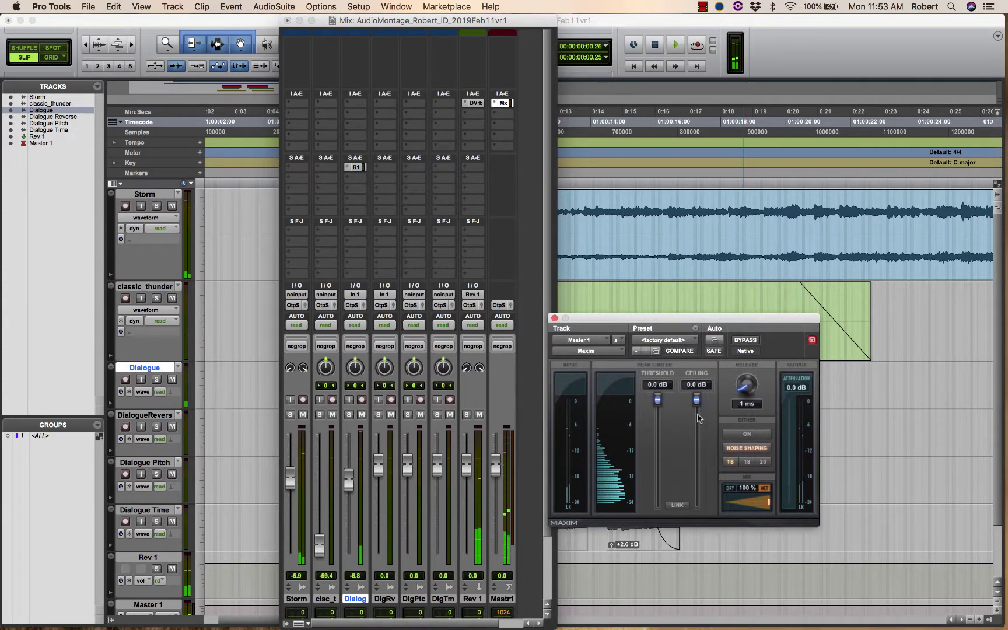
{"action": "left_click_drag", "start_coordinate": [698, 418], "coordinate": [694, 483]}
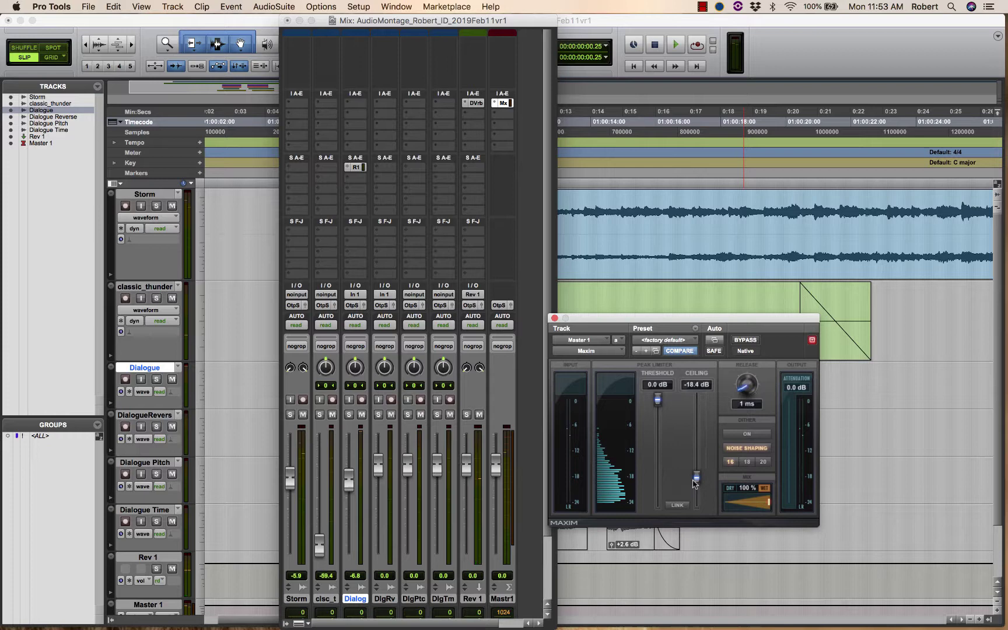
{"action": "key", "text": "space"}
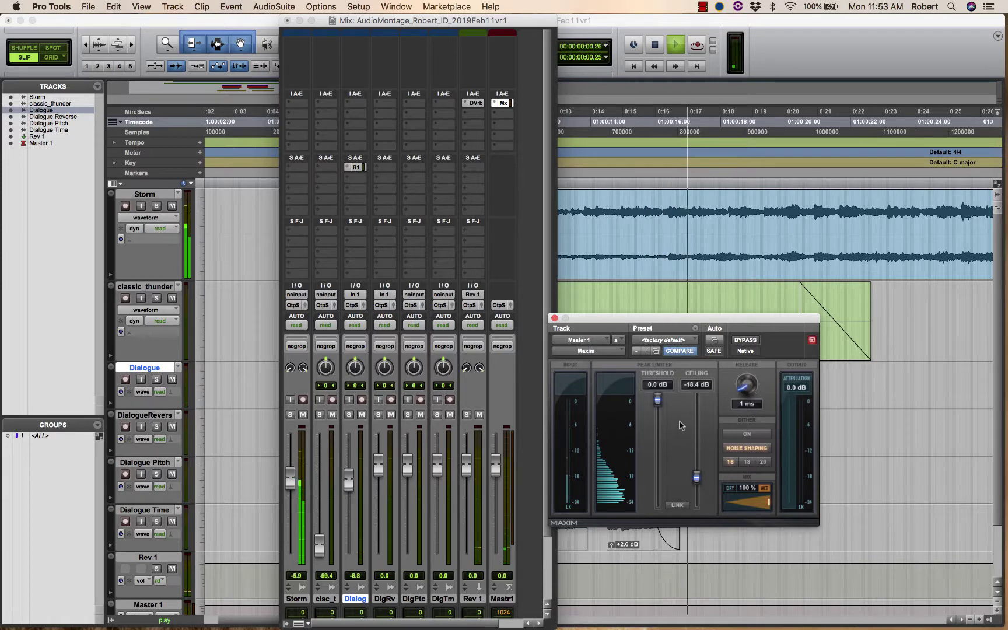
{"action": "left_click_drag", "start_coordinate": [696, 477], "coordinate": [698, 398]}
{"action": "left_click", "coordinate": [697, 384]}
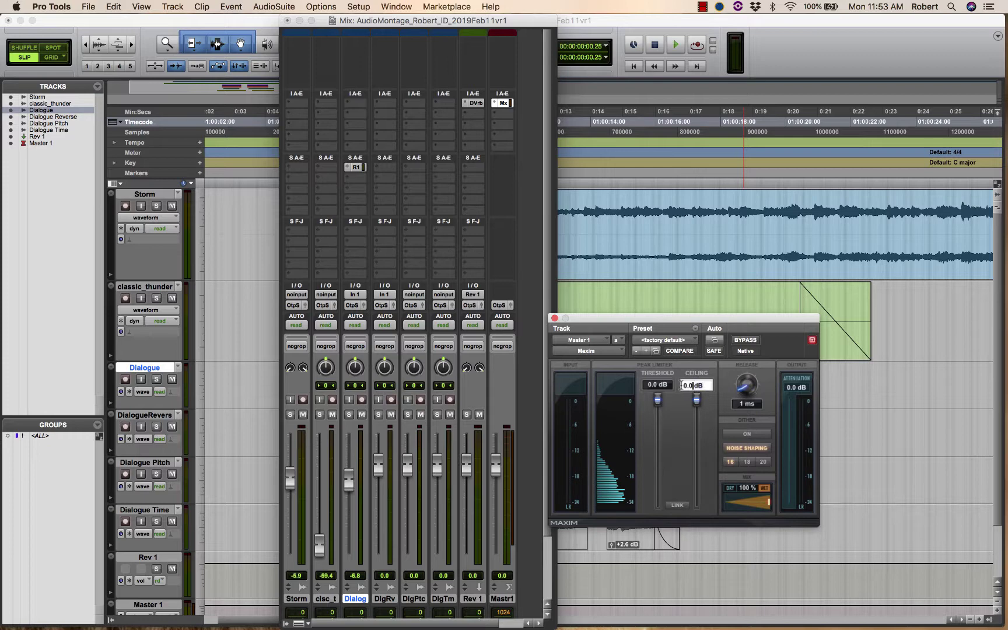
{"action": "left_click_drag", "start_coordinate": [681, 385], "coordinate": [729, 392]}
{"action": "type", "text": "-.3"}
{"action": "key", "text": "Return"}
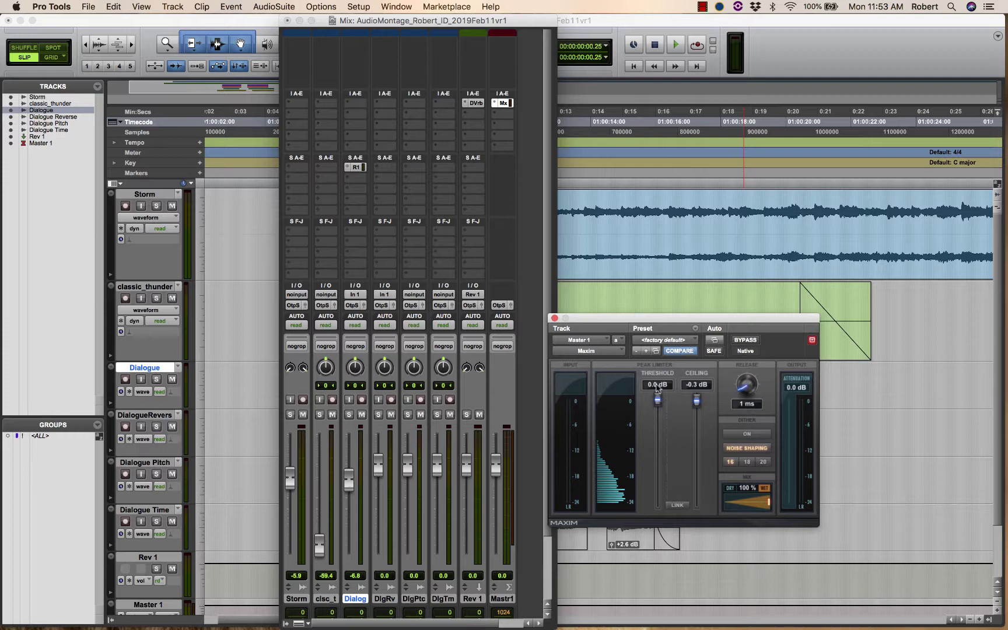
Try Maxim threshold values from -4.2 to -9.4 dB and move the window up to show the clips
{"action": "left_click_drag", "start_coordinate": [657, 400], "coordinate": [656, 441]}
{"action": "left_click_drag", "start_coordinate": [645, 320], "coordinate": [658, 288]}
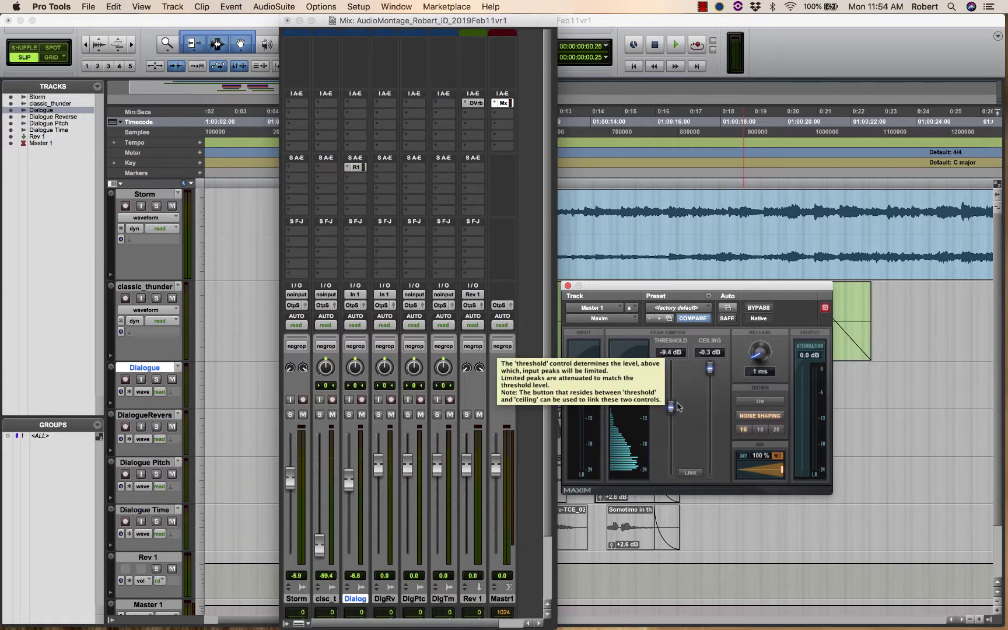
{"action": "mouse_move", "coordinate": [672, 408]}
{"action": "left_mouse_down"}
{"action": "mouse_move", "coordinate": [672, 386]}
{"action": "mouse_move", "coordinate": [672, 396]}
{"action": "left_mouse_up"}
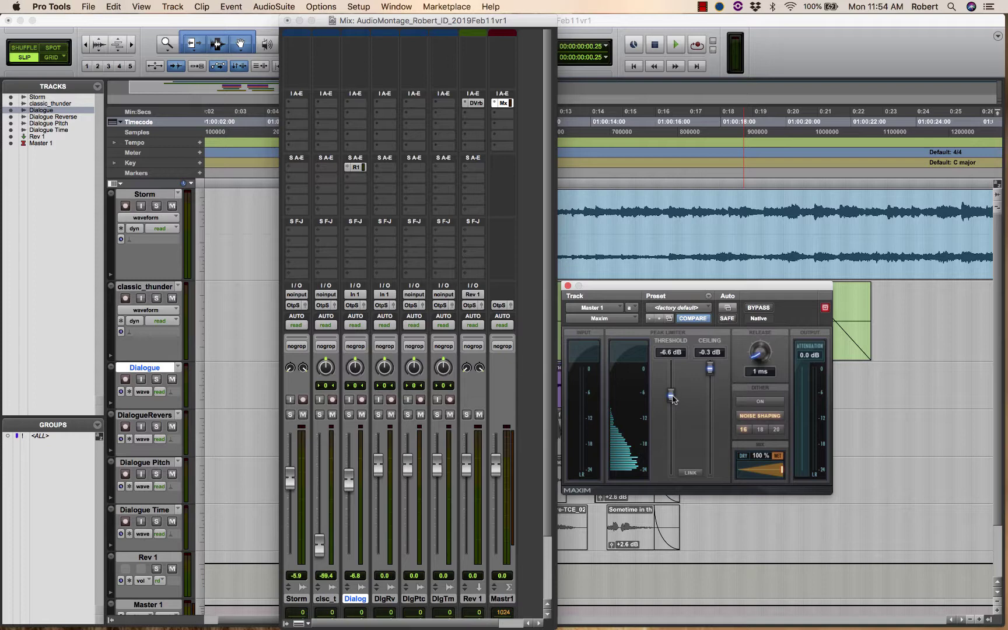
{"action": "left_click_drag", "start_coordinate": [671, 397], "coordinate": [665, 356]}
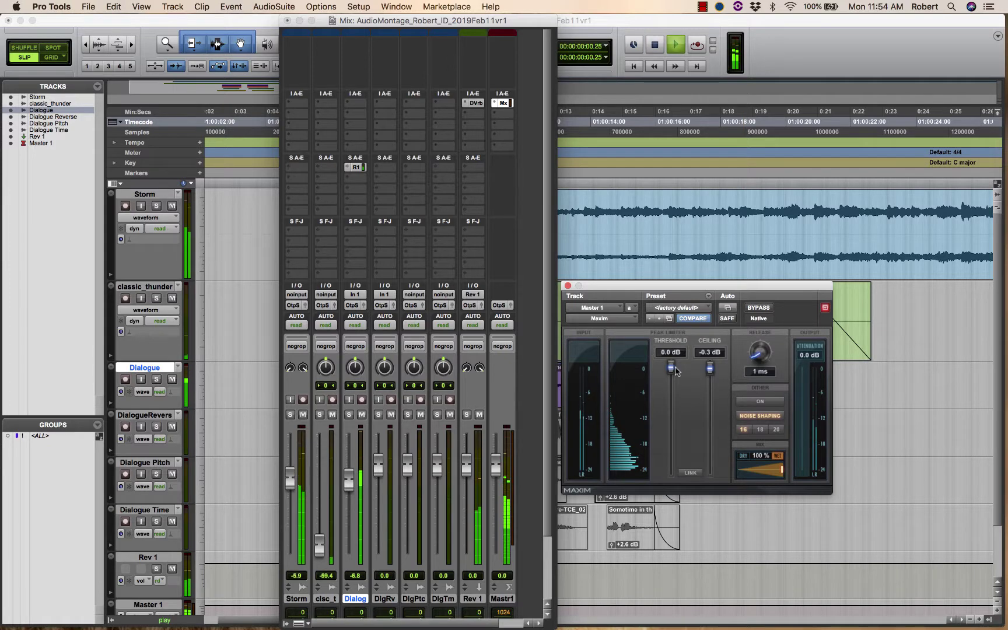
{"action": "left_click_drag", "start_coordinate": [672, 372], "coordinate": [669, 397]}
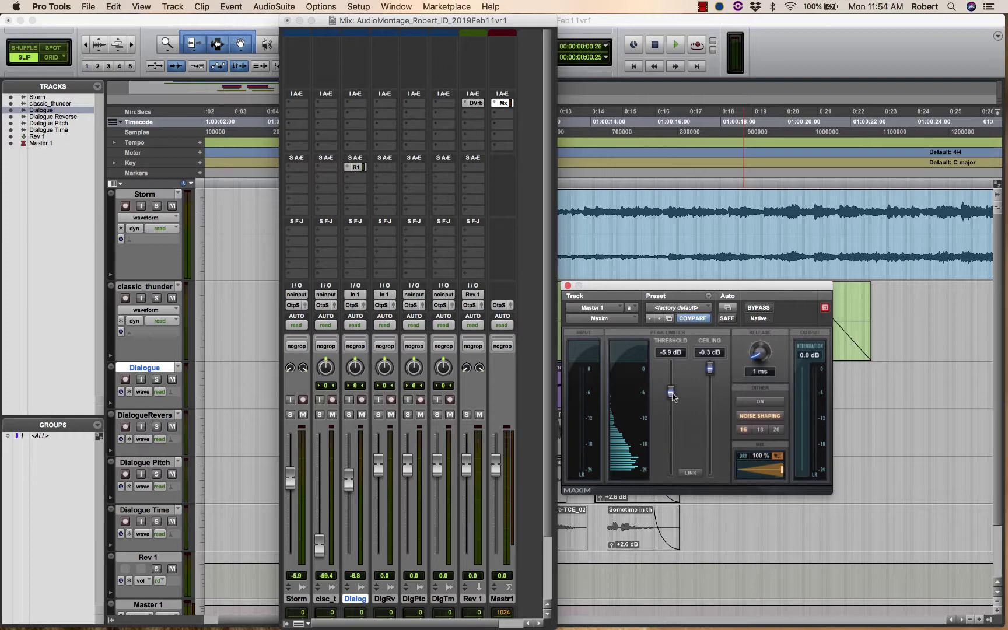
Lower the threshold to -7.6 dB, then -13.8 dB, auditioning playback at each setting
{"action": "key", "text": "space"}
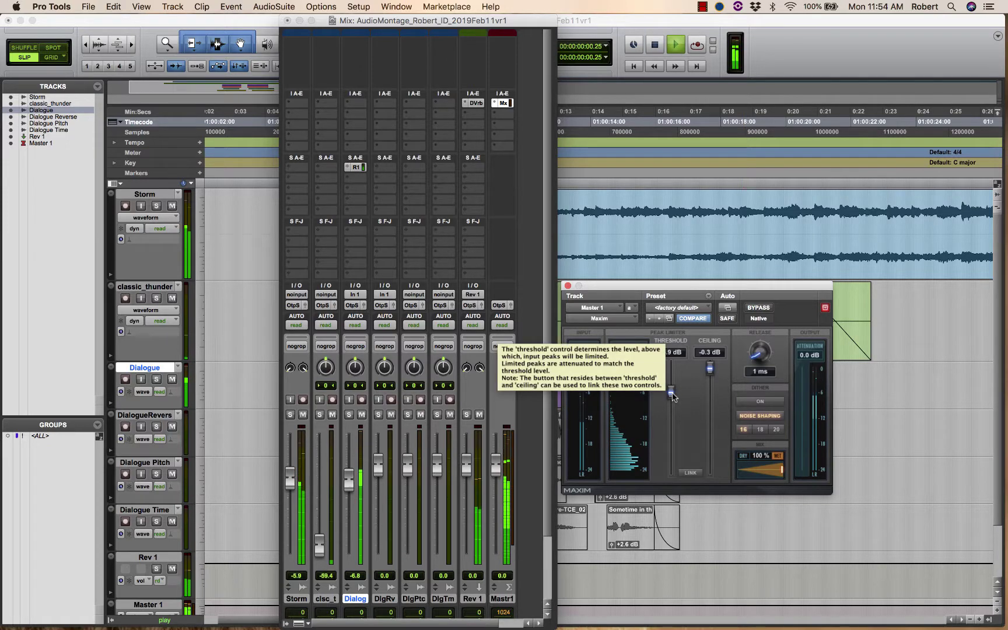
{"action": "key", "text": "space"}
{"action": "left_click_drag", "start_coordinate": [673, 397], "coordinate": [669, 416]}
{"action": "key", "text": "space"}
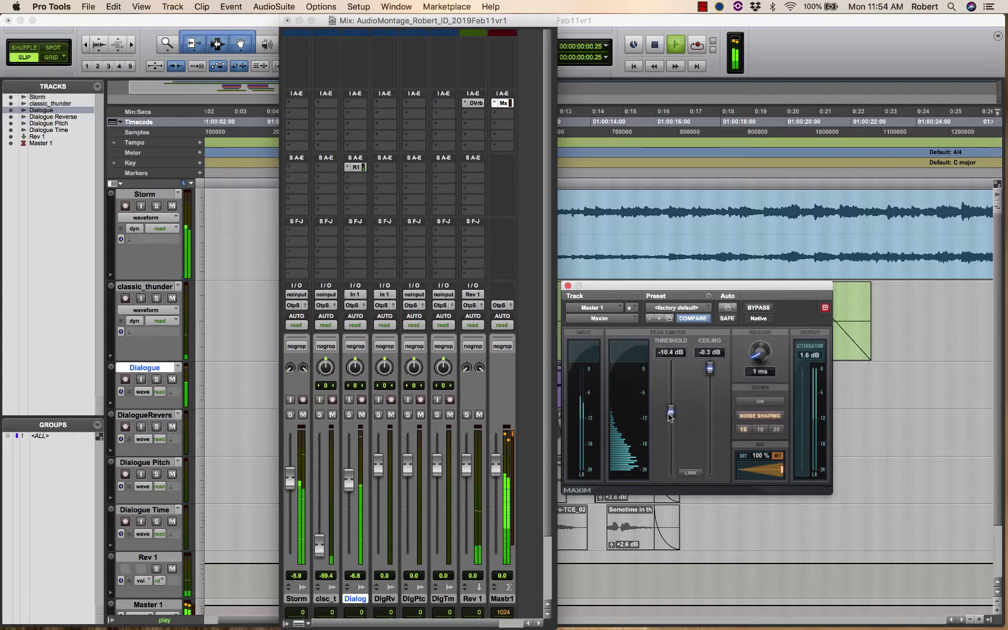
{"action": "key", "text": "space"}
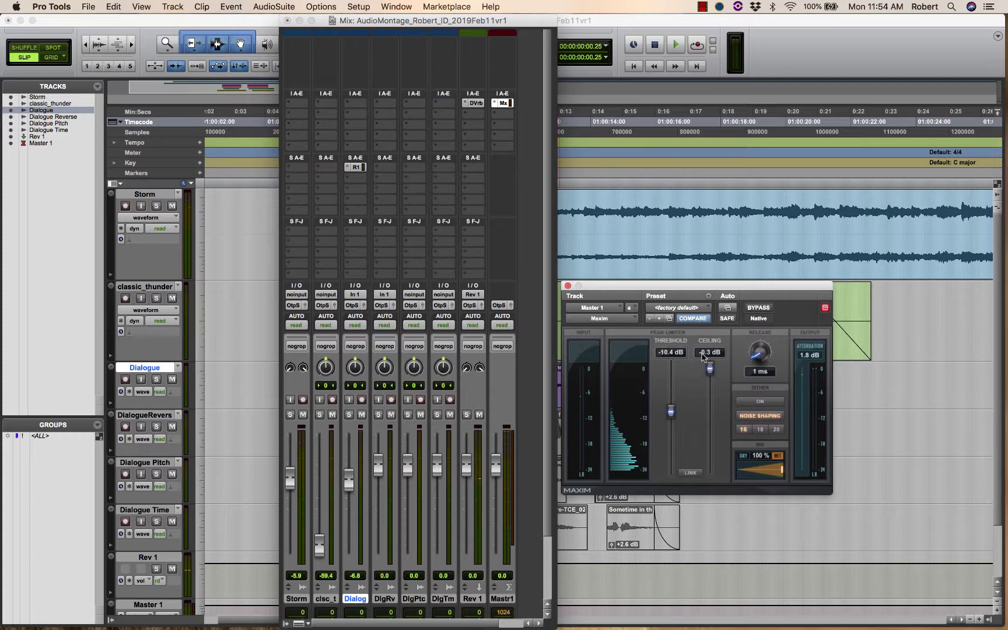
{"action": "left_click_drag", "start_coordinate": [671, 413], "coordinate": [671, 427]}
{"action": "key", "text": "space"}
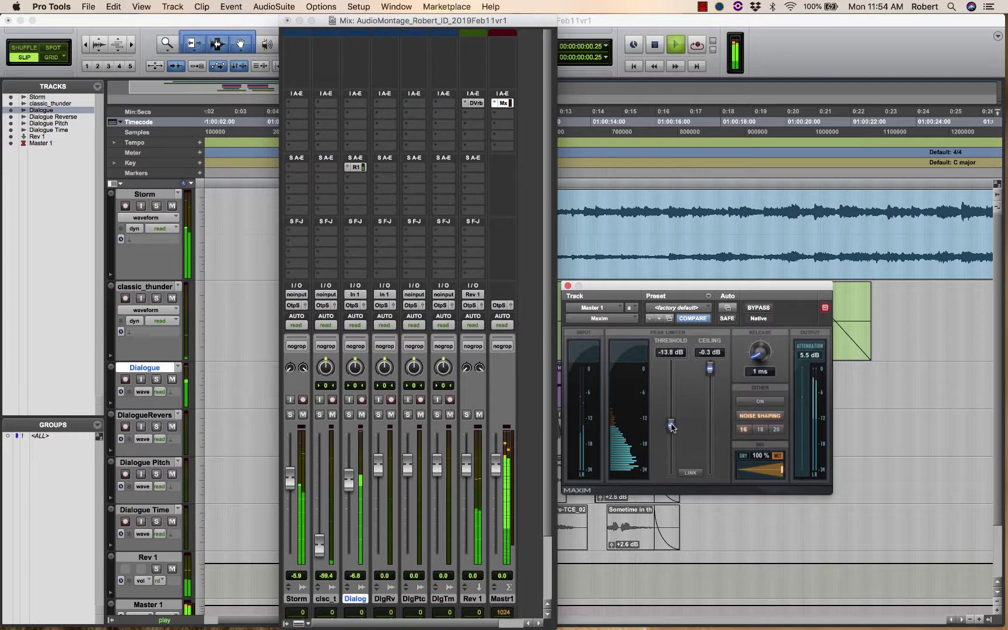
{"action": "key", "text": "space"}
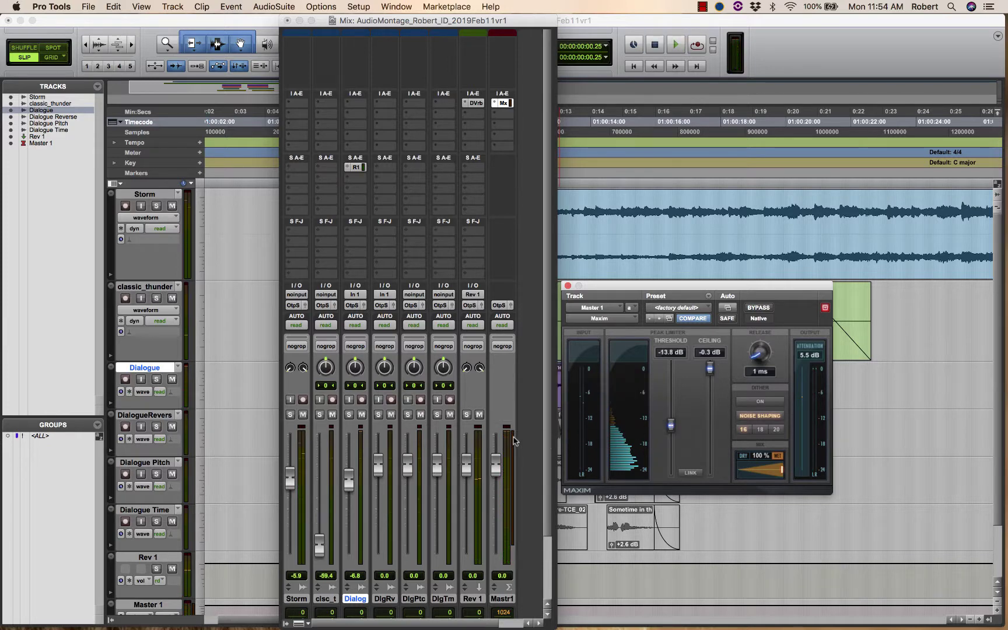
Audition a -14.5 dB threshold, then raise the threshold back up from -15.6 dB
{"action": "key", "text": "space"}
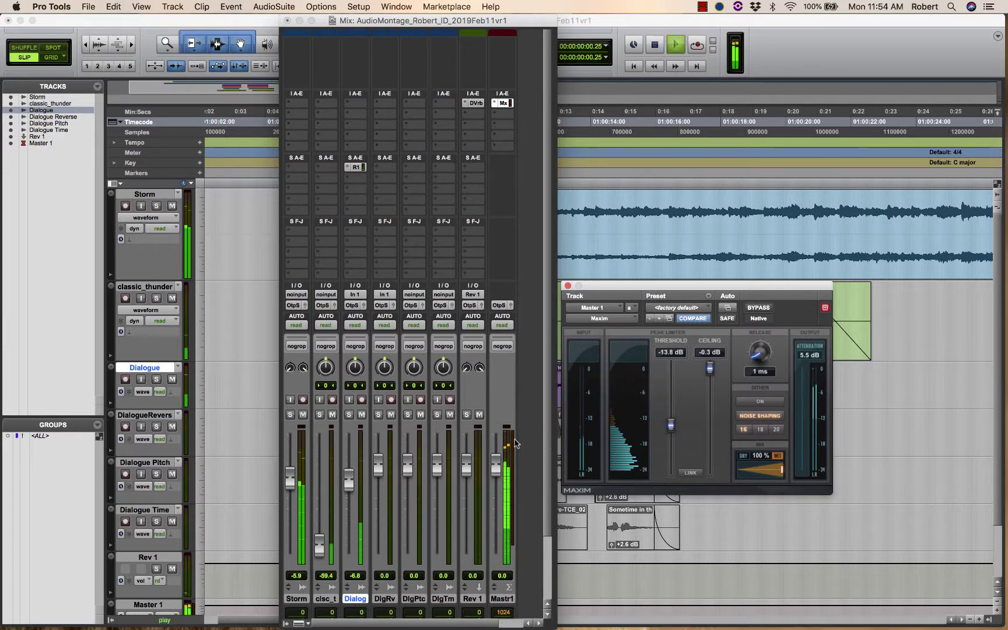
{"action": "key", "text": "space"}
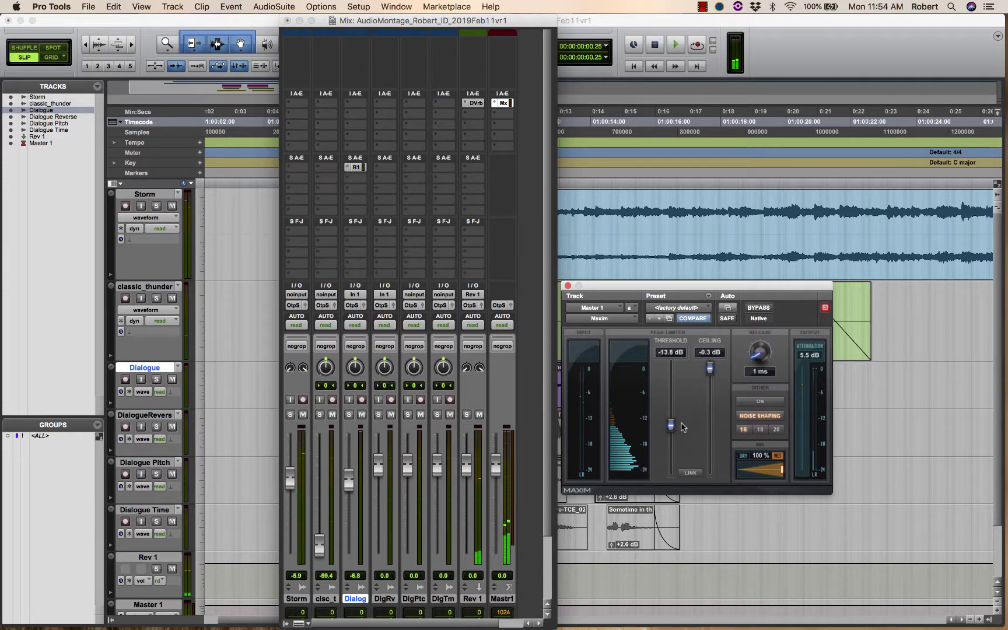
{"action": "left_click_drag", "start_coordinate": [671, 426], "coordinate": [673, 432]}
{"action": "key", "text": "space"}
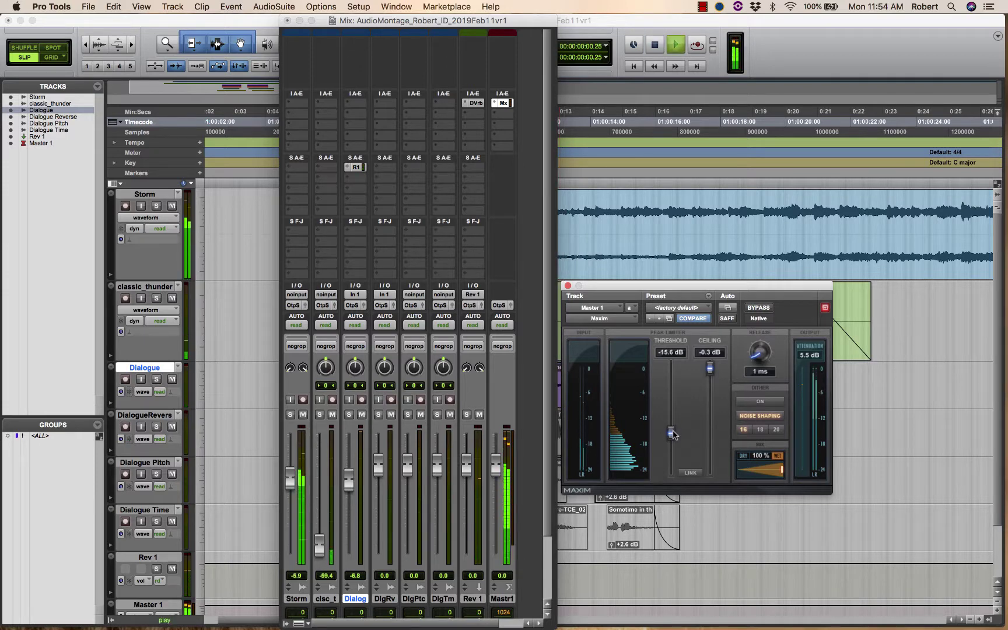
{"action": "key", "text": "space"}
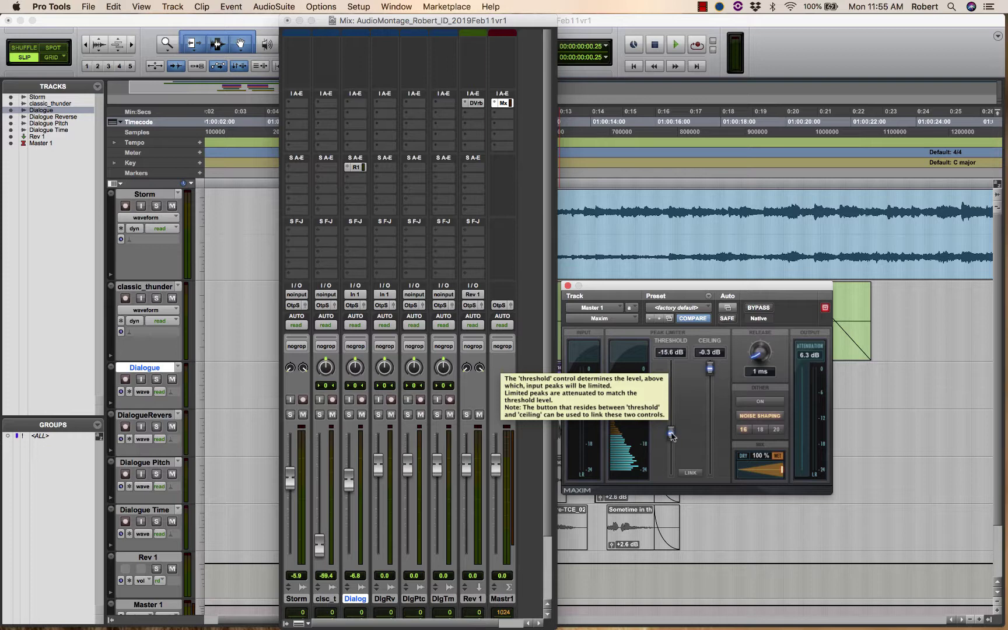
{"action": "left_click_drag", "start_coordinate": [671, 435], "coordinate": [673, 398]}
{"action": "key", "text": "space"}
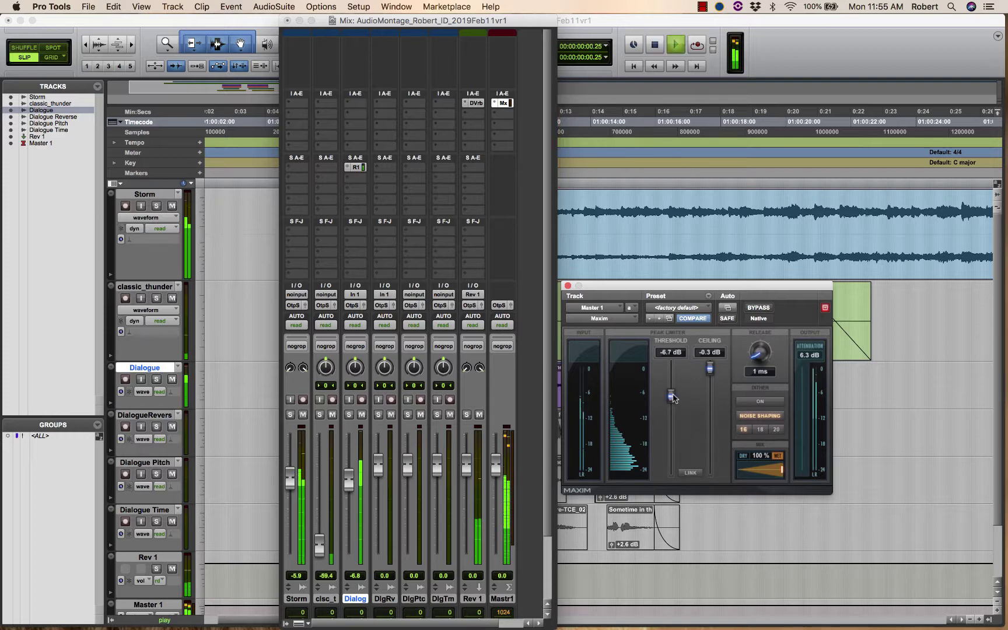
{"action": "key", "text": "space"}
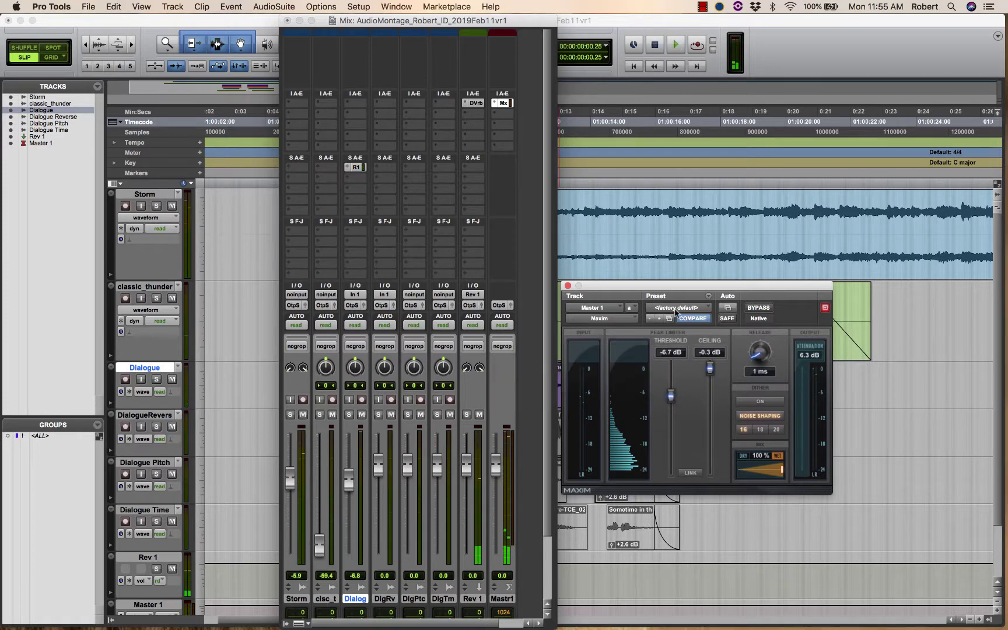
{"action": "left_click", "coordinate": [758, 308]}
{"action": "key", "text": "space"}
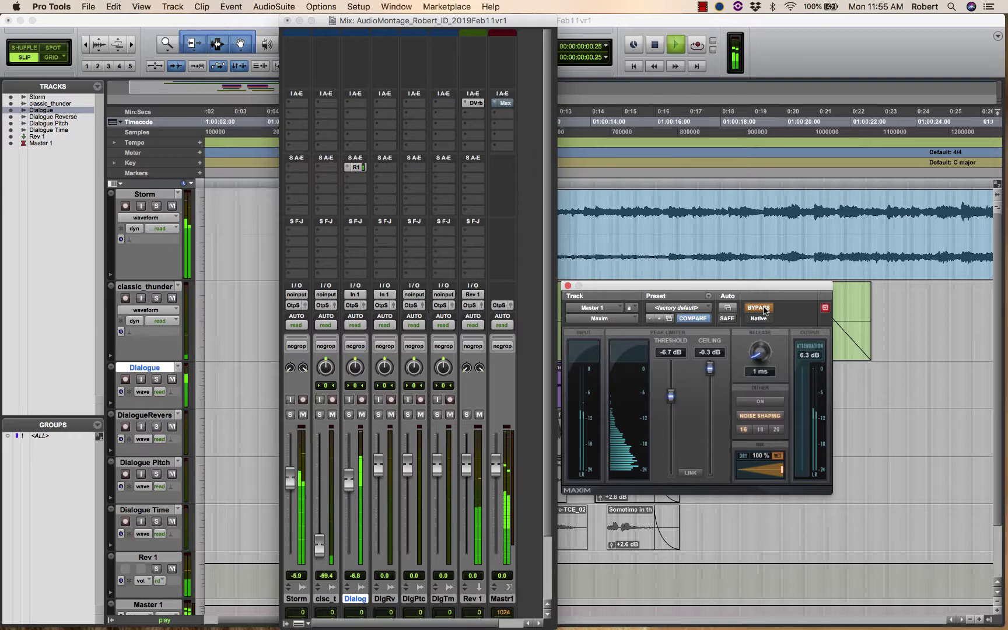
{"action": "key", "text": "space"}
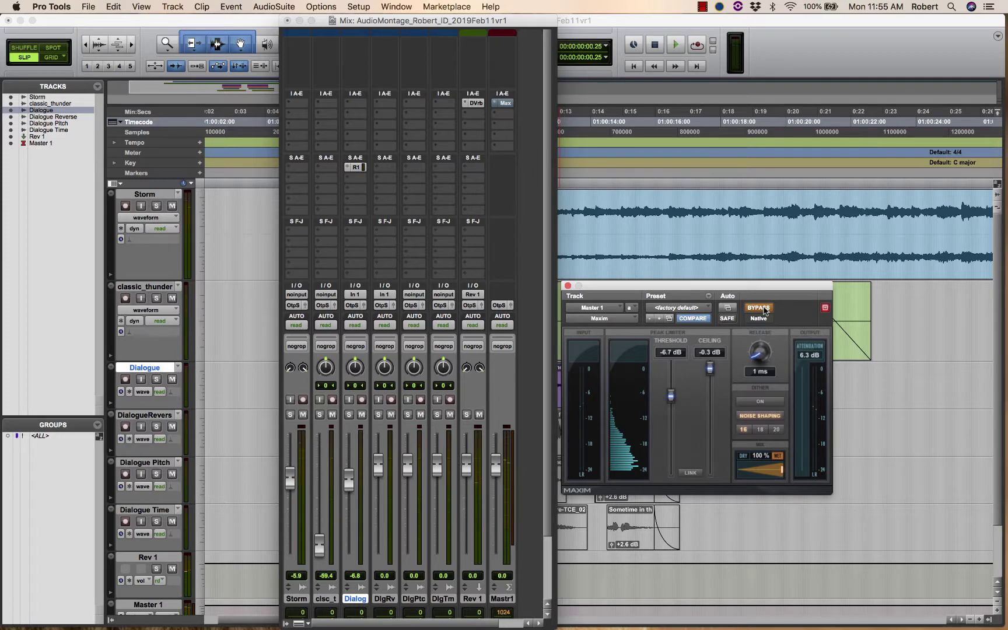
{"action": "left_click", "coordinate": [758, 308]}
{"action": "key", "text": "space"}
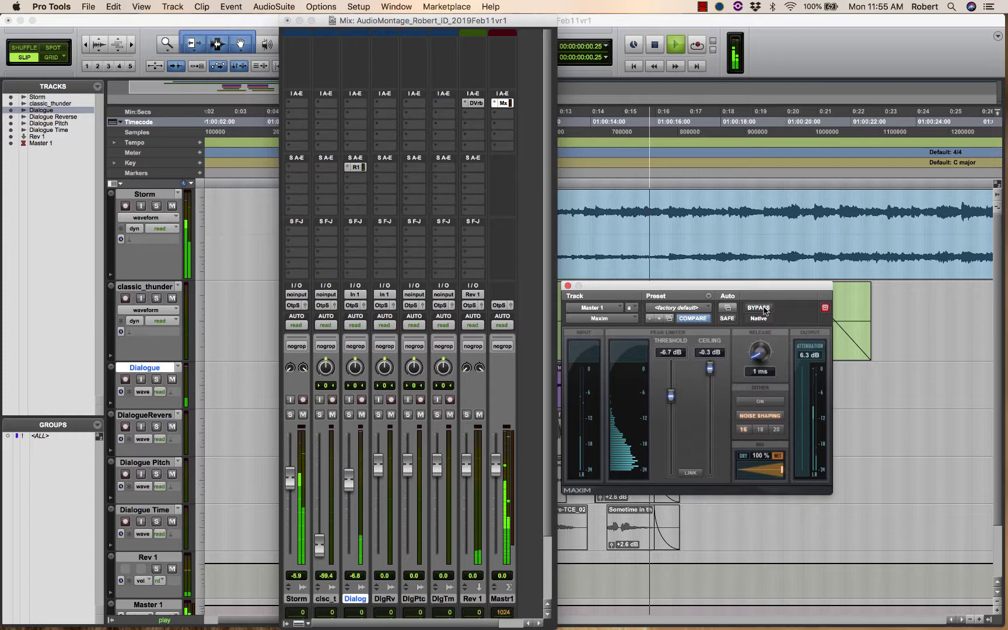
{"action": "key", "text": "space"}
{"action": "key", "text": "space"}
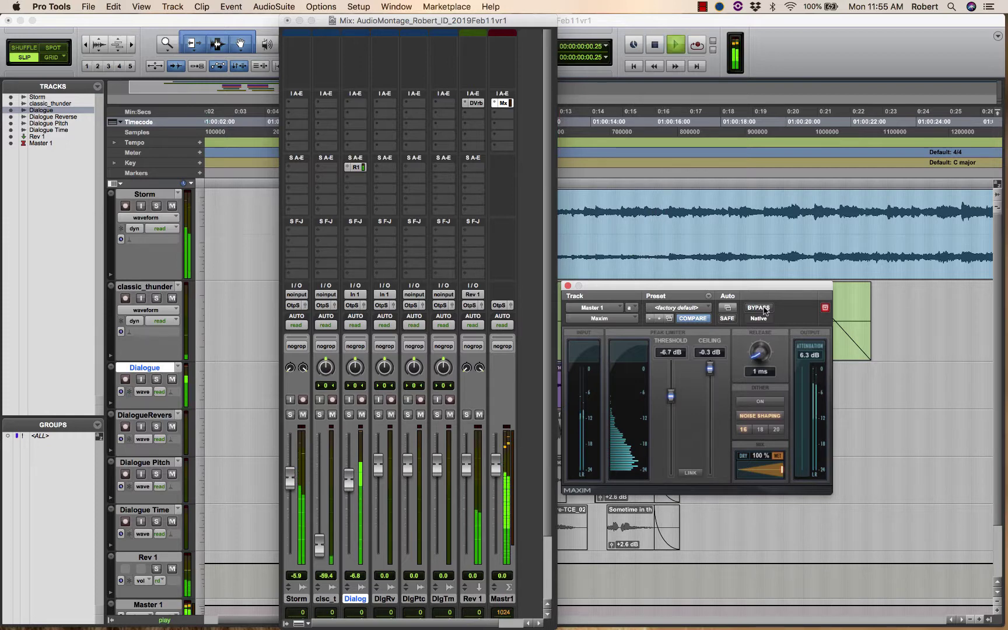
{"action": "key", "text": "space"}
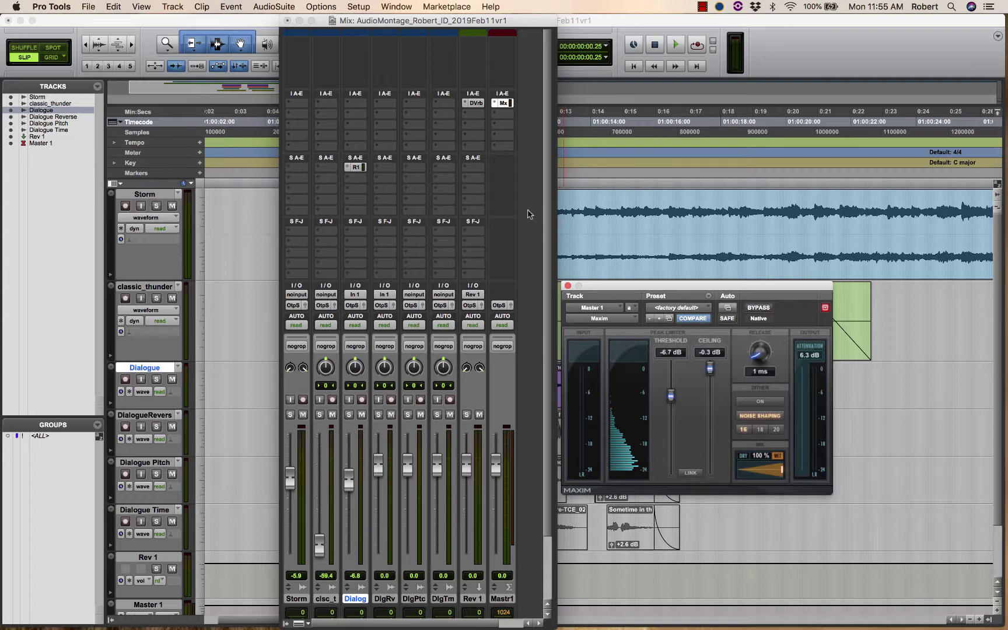
Make the Mix window active so it sits in front of the Maxim plug-in window
{"action": "left_click", "coordinate": [535, 22]}
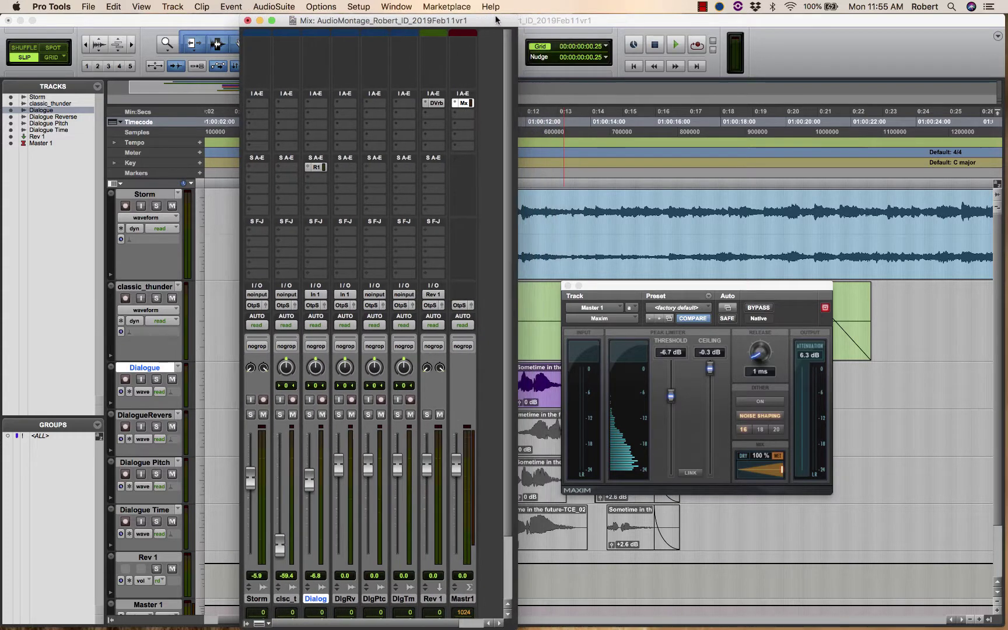